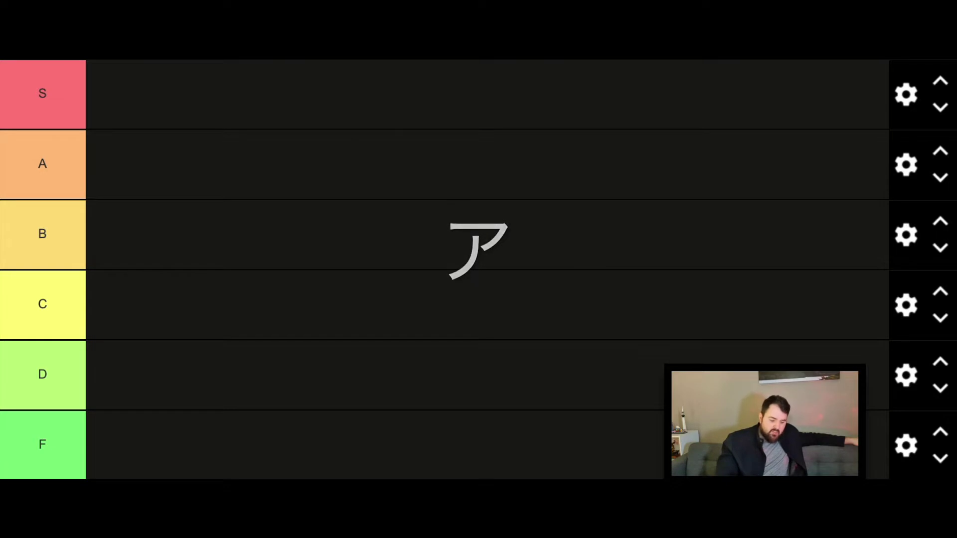
Place ア in row B, イ, ウ and オ in row A, and エ in row C.
{"action": "left_click_drag", "start_coordinate": [119, 449], "coordinate": [141, 237]}
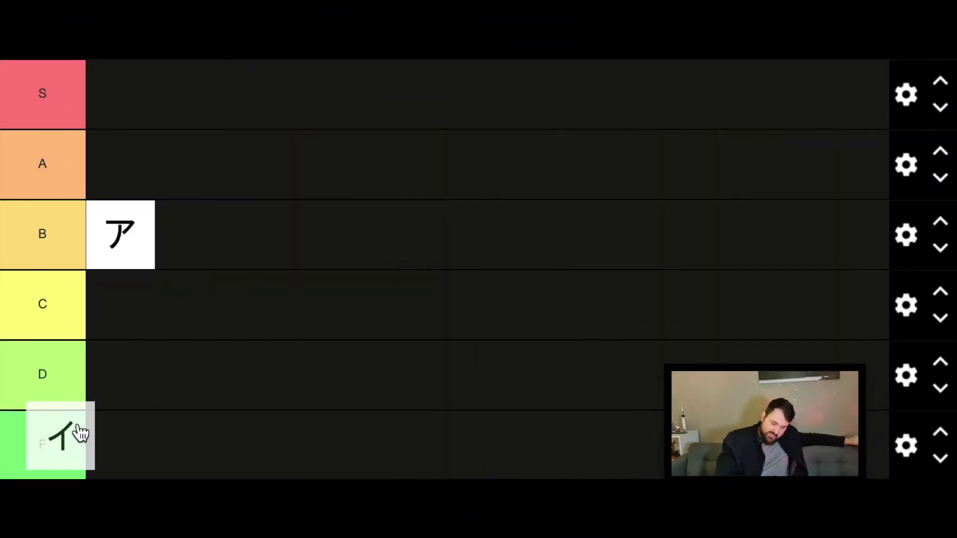
{"action": "left_click_drag", "start_coordinate": [74, 427], "coordinate": [144, 171]}
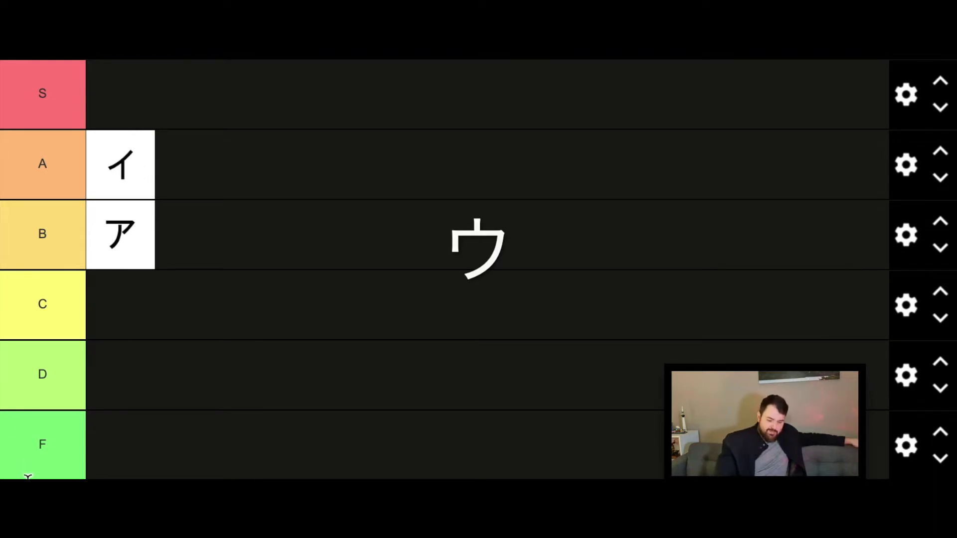
{"action": "left_click_drag", "start_coordinate": [28, 477], "coordinate": [201, 184]}
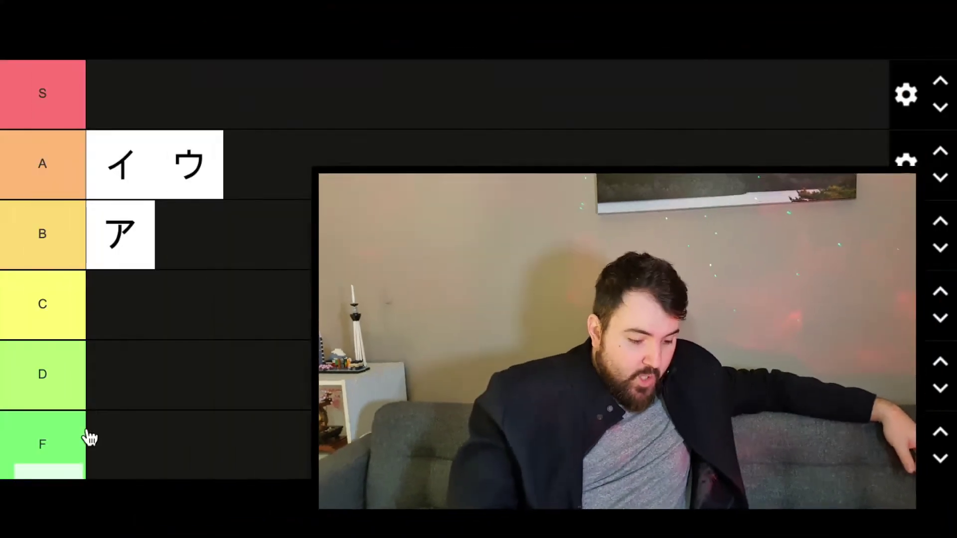
{"action": "left_click_drag", "start_coordinate": [89, 438], "coordinate": [131, 321]}
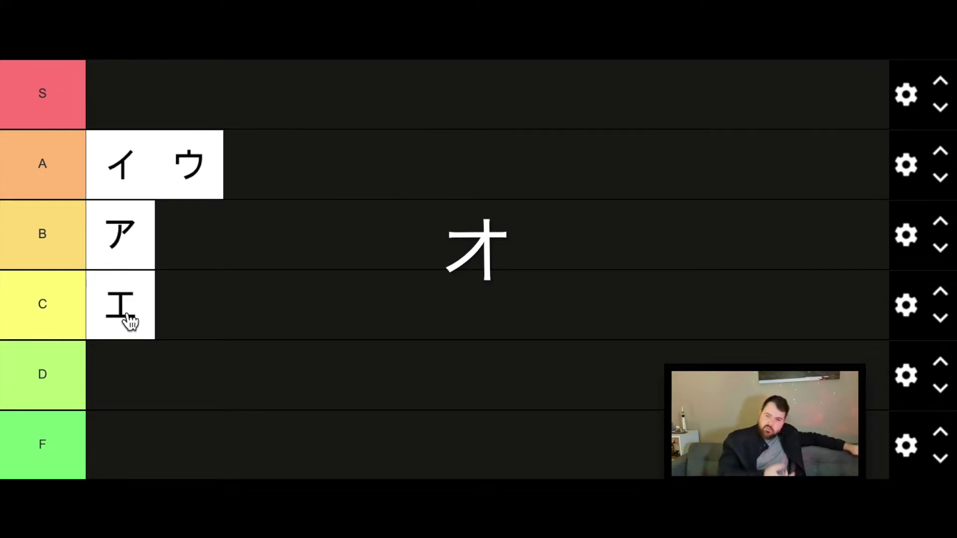
{"action": "left_click_drag", "start_coordinate": [57, 472], "coordinate": [251, 169]}
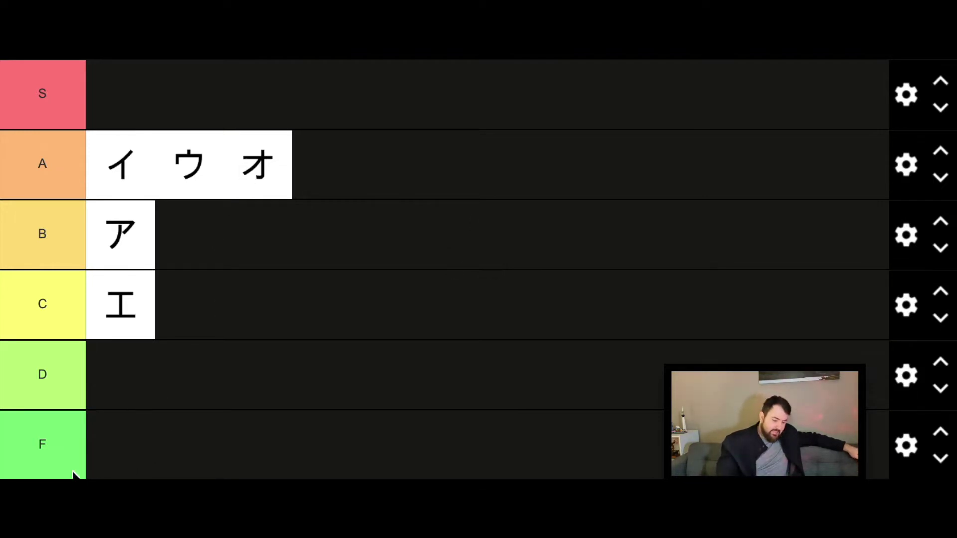
Place カ, ケ and コ in row A, キ in row S, and ク in row B after ア.
{"action": "left_click_drag", "start_coordinate": [75, 474], "coordinate": [388, 166]}
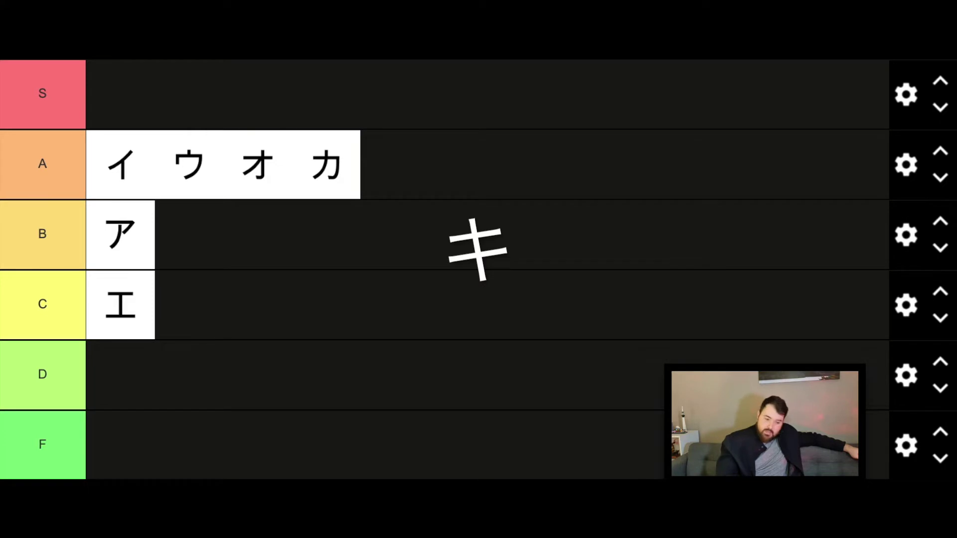
{"action": "left_click_drag", "start_coordinate": [70, 449], "coordinate": [165, 109]}
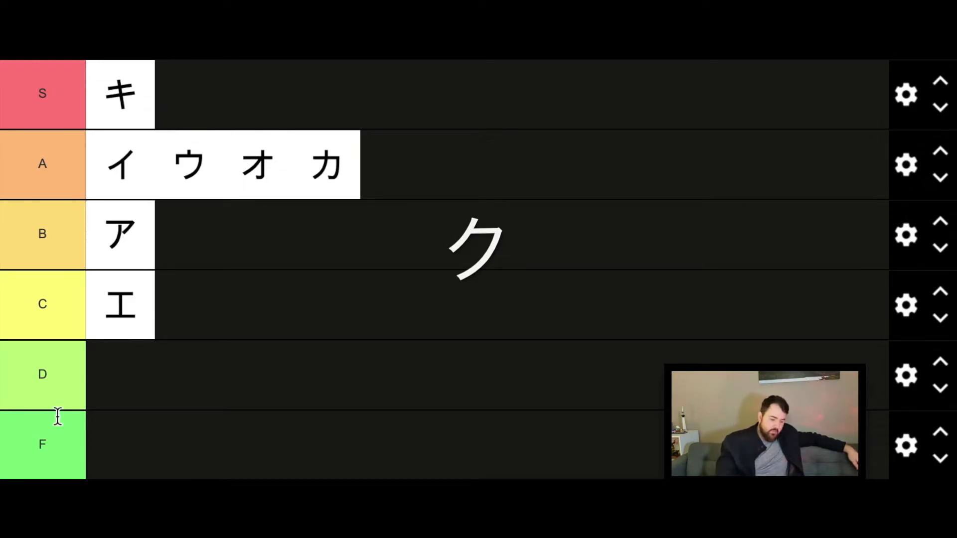
{"action": "left_click_drag", "start_coordinate": [130, 499], "coordinate": [206, 215]}
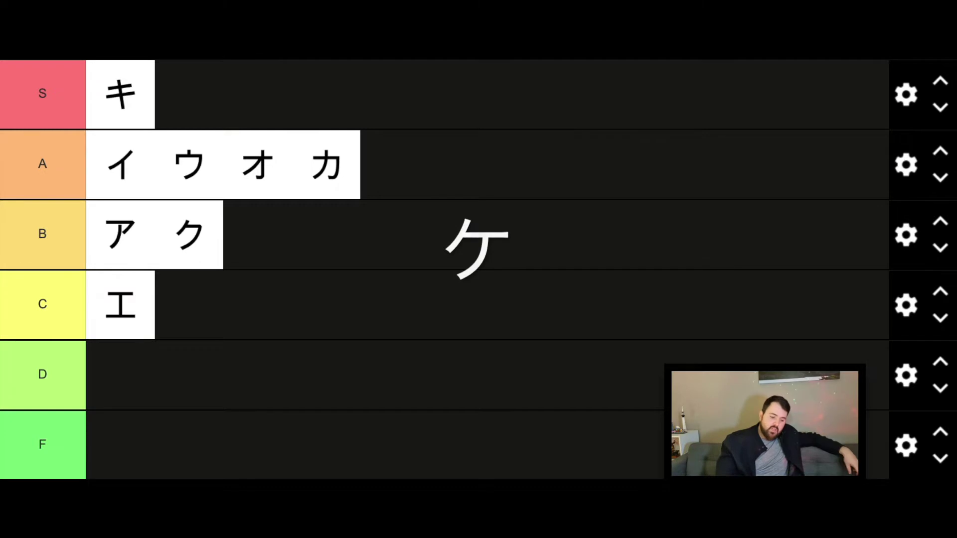
{"action": "left_click_drag", "start_coordinate": [124, 498], "coordinate": [412, 145]}
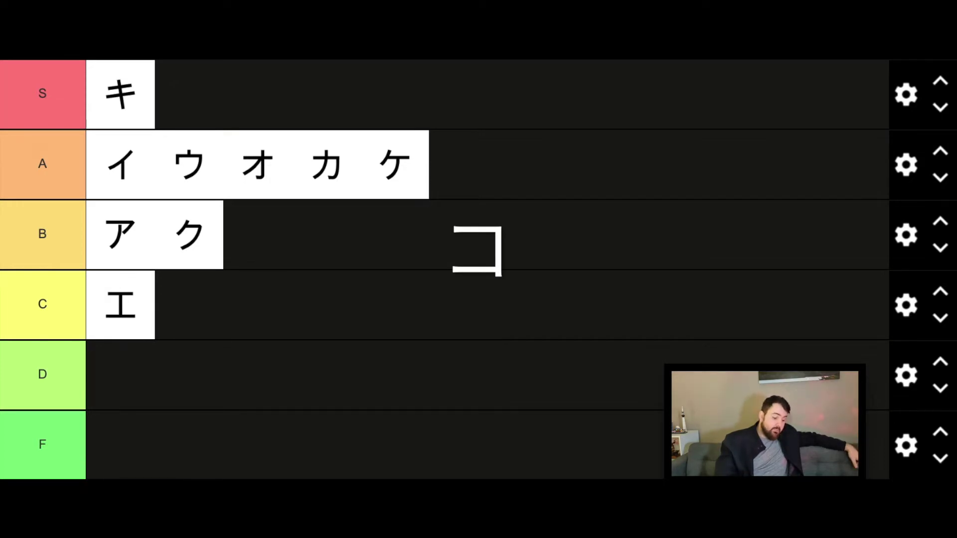
{"action": "left_click_drag", "start_coordinate": [165, 448], "coordinate": [505, 151]}
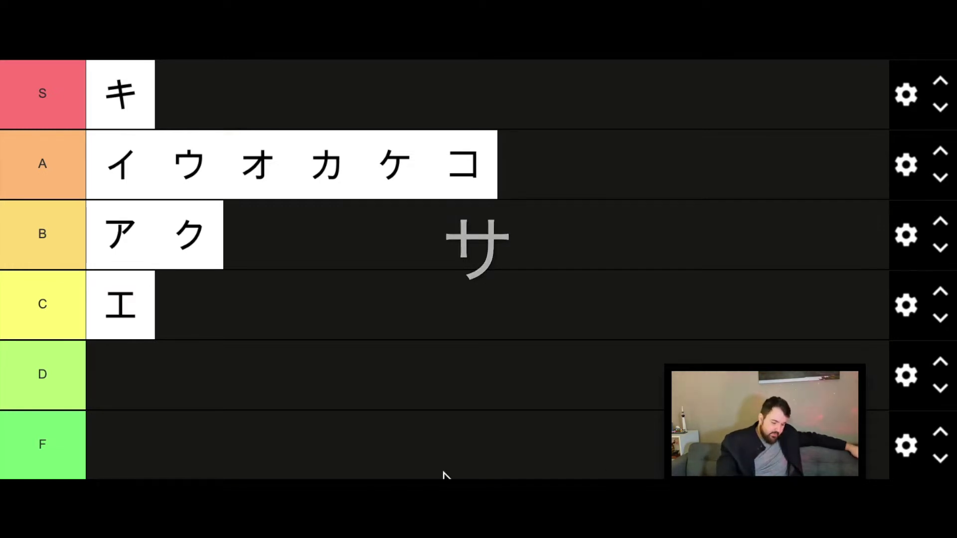
Place サ, シ and ソ in row D, ス in row S after キ, and セ in row B.
{"action": "left_click_drag", "start_coordinate": [111, 381], "coordinate": [168, 384]}
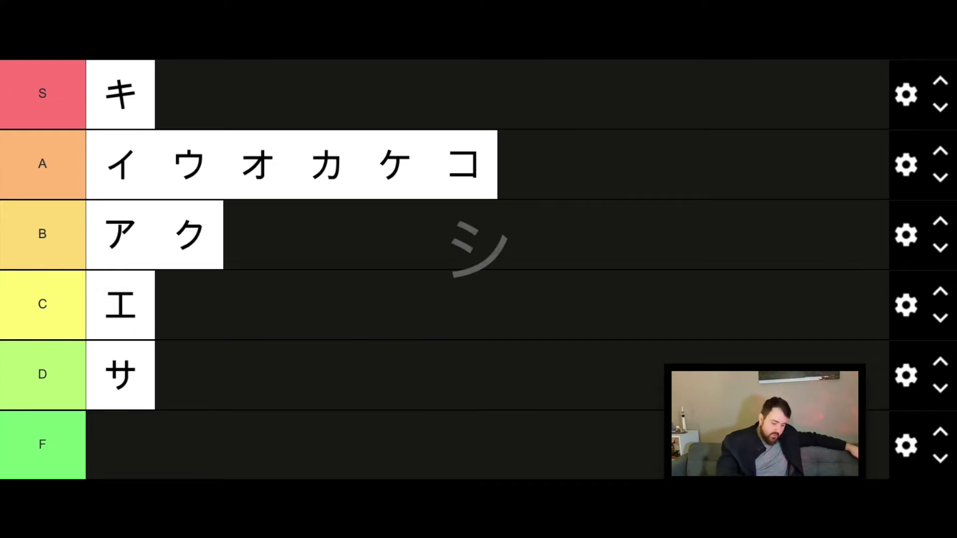
{"action": "left_click_drag", "start_coordinate": [479, 247], "coordinate": [219, 375]}
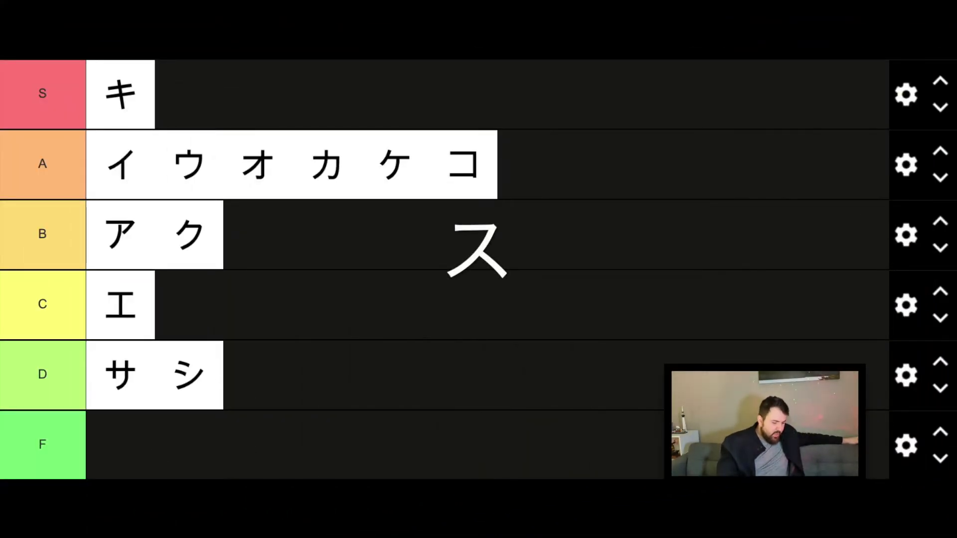
{"action": "left_click_drag", "start_coordinate": [118, 416], "coordinate": [236, 72]}
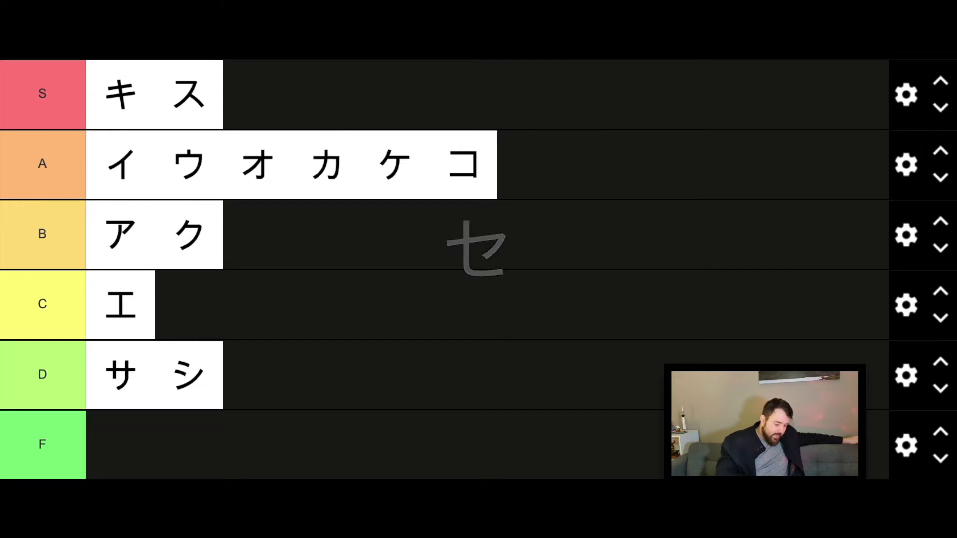
{"action": "left_click_drag", "start_coordinate": [71, 476], "coordinate": [343, 244]}
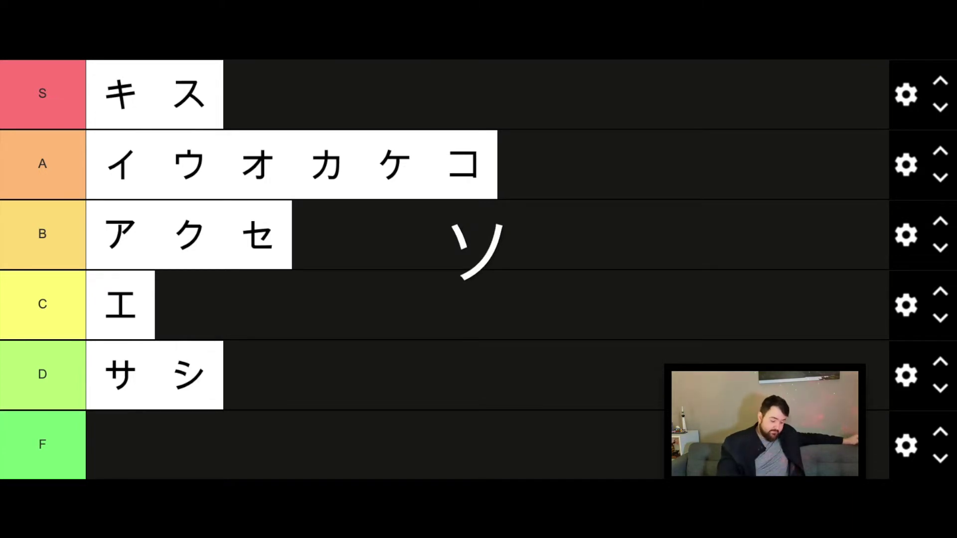
{"action": "left_click_drag", "start_coordinate": [187, 498], "coordinate": [292, 380]}
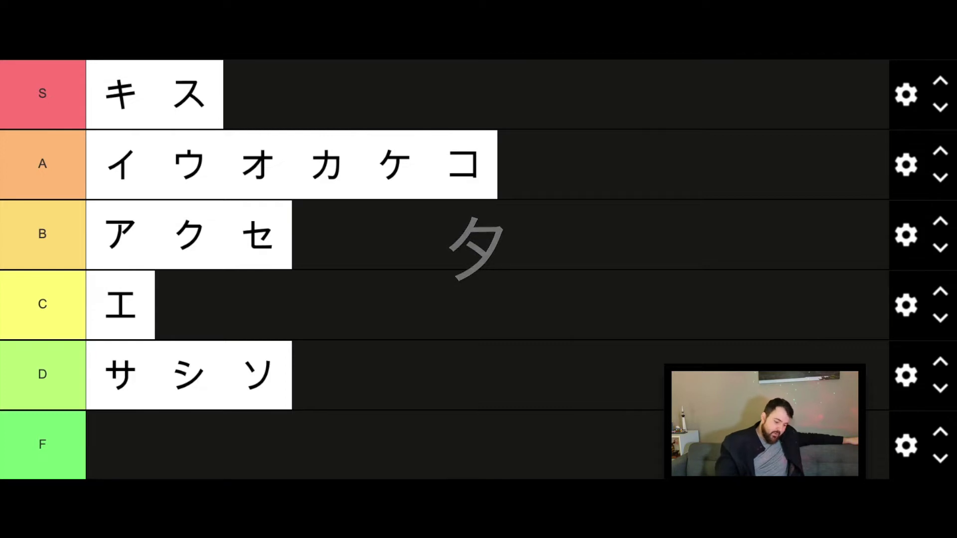
Place タ in row C after エ, チ and ト in row A, ツ in row D, and テ in row S.
{"action": "left_click_drag", "start_coordinate": [80, 409], "coordinate": [183, 315]}
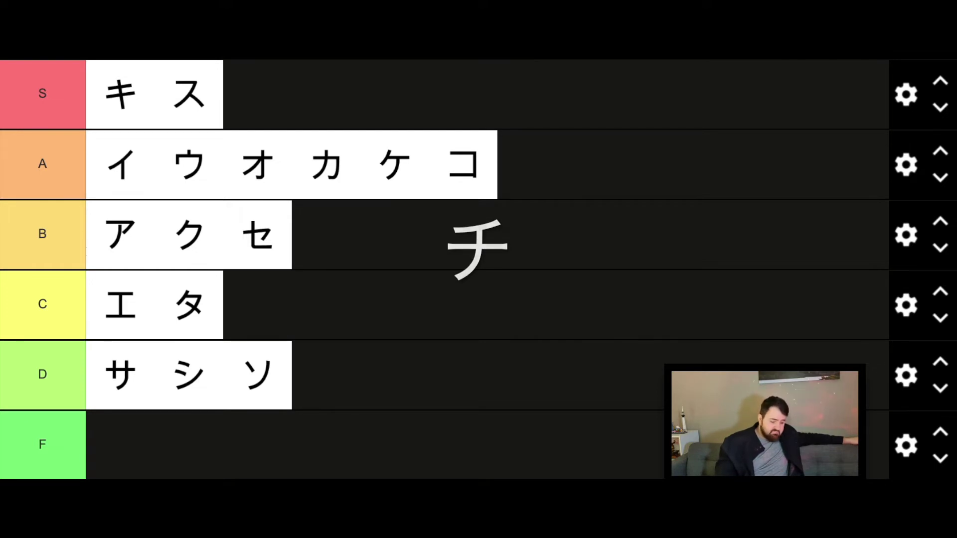
{"action": "left_click_drag", "start_coordinate": [628, 533], "coordinate": [557, 181]}
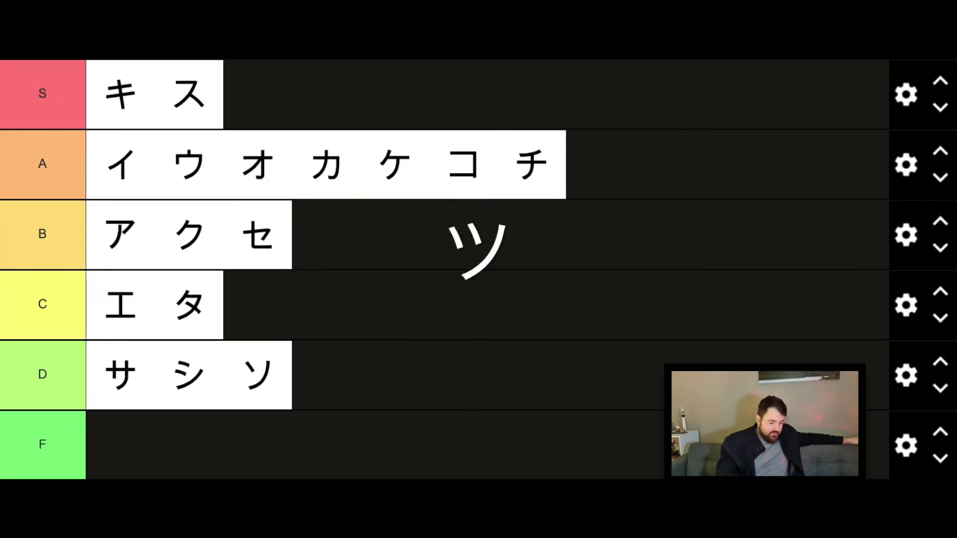
{"action": "left_click_drag", "start_coordinate": [175, 470], "coordinate": [377, 361]}
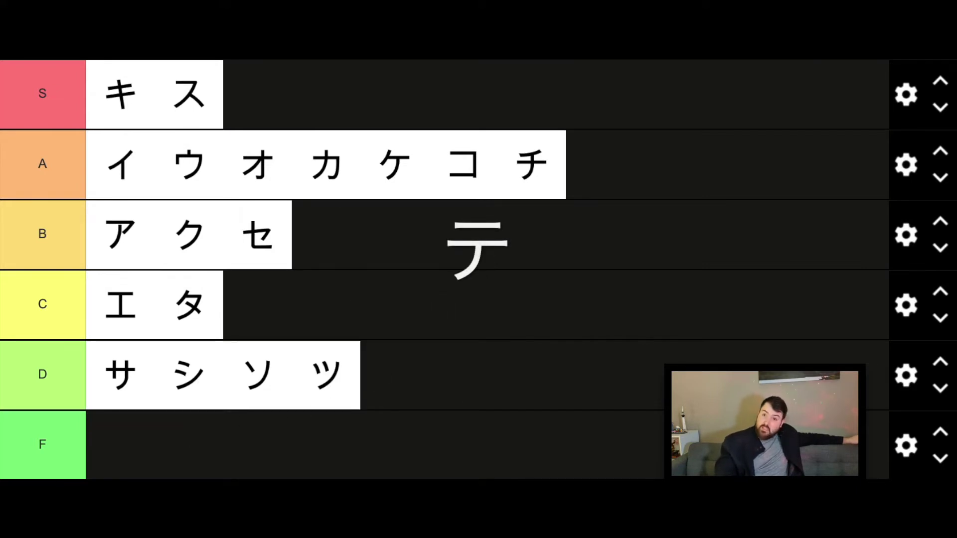
{"action": "left_click_drag", "start_coordinate": [331, 284], "coordinate": [411, 117]}
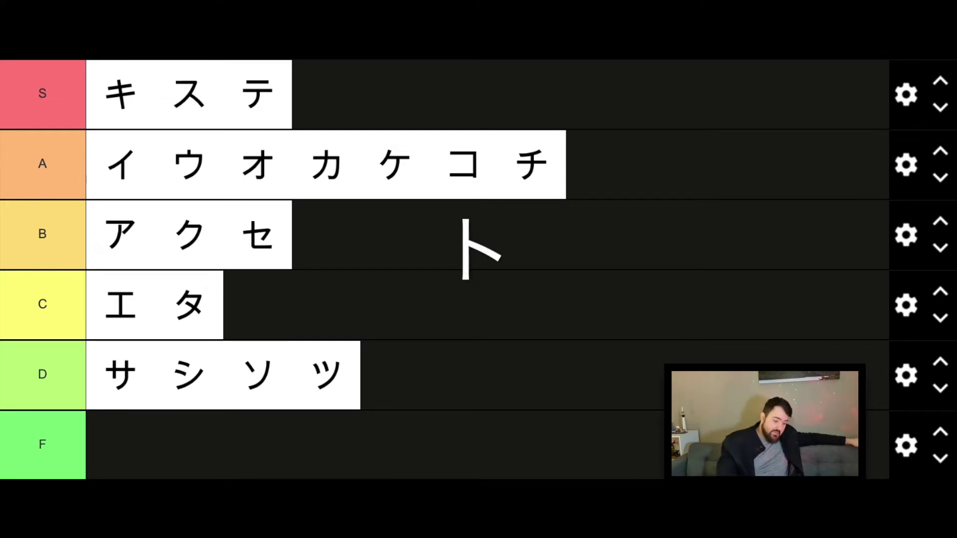
{"action": "left_click_drag", "start_coordinate": [159, 415], "coordinate": [611, 169]}
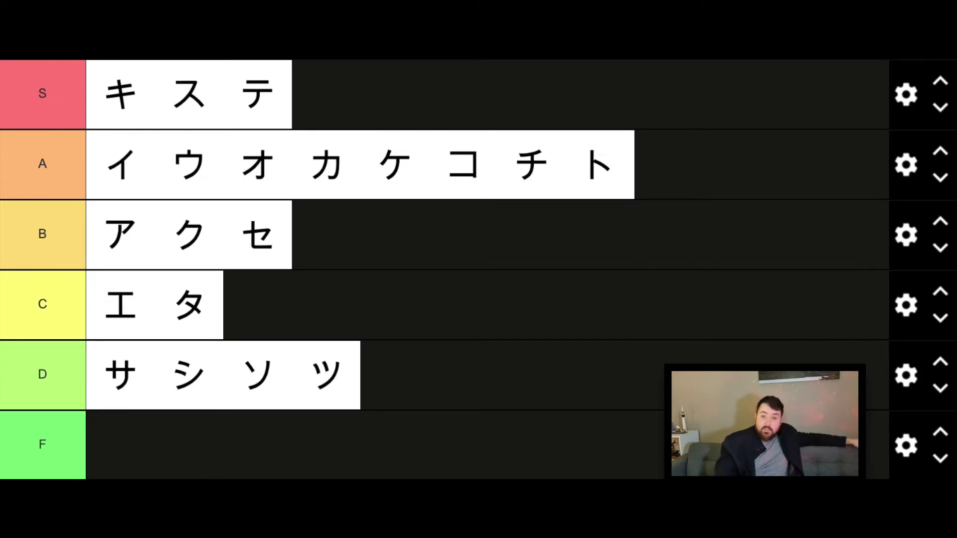
Place ナ in row A after ト, ニ and ノ in row S, and ヌ and ネ in row C.
{"action": "left_click_drag", "start_coordinate": [115, 452], "coordinate": [733, 191]}
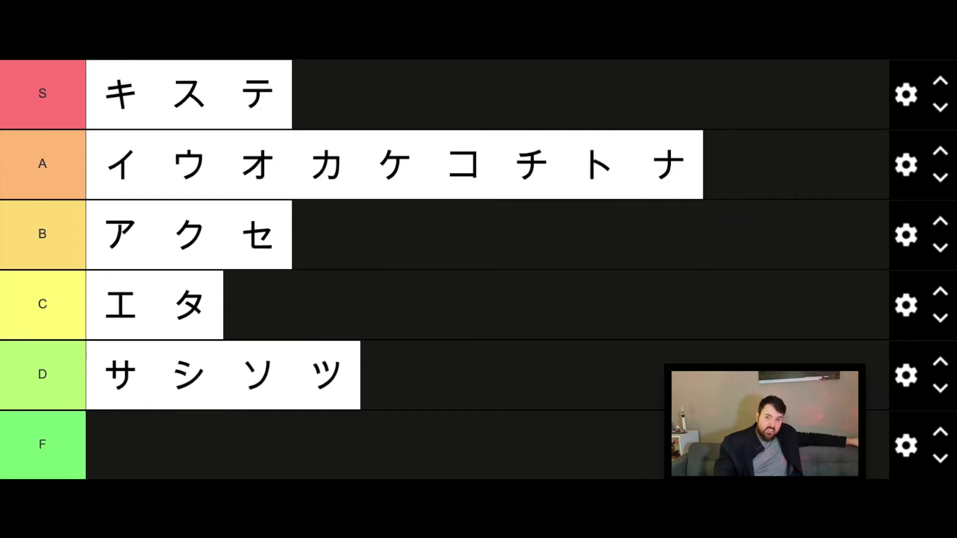
{"action": "left_click_drag", "start_coordinate": [115, 451], "coordinate": [359, 108]}
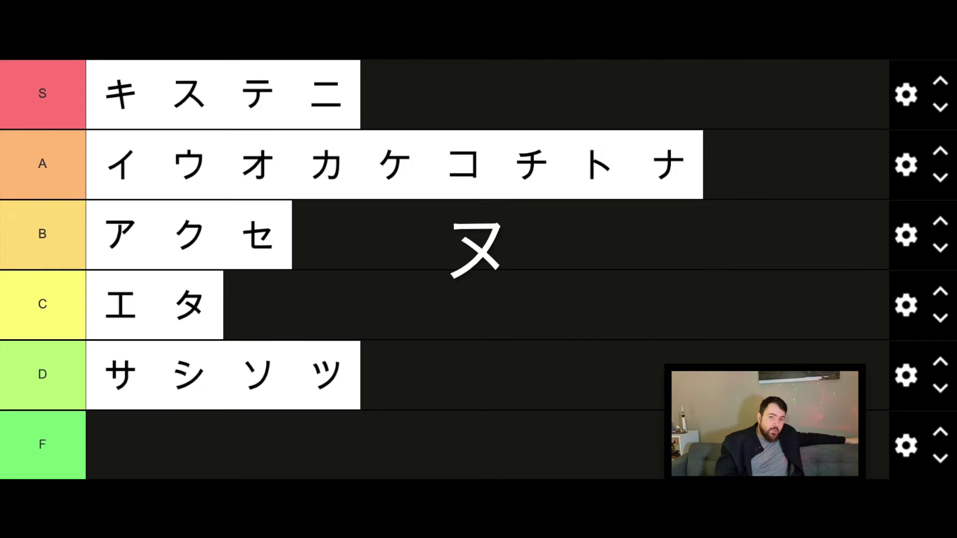
{"action": "left_click_drag", "start_coordinate": [149, 498], "coordinate": [246, 322]}
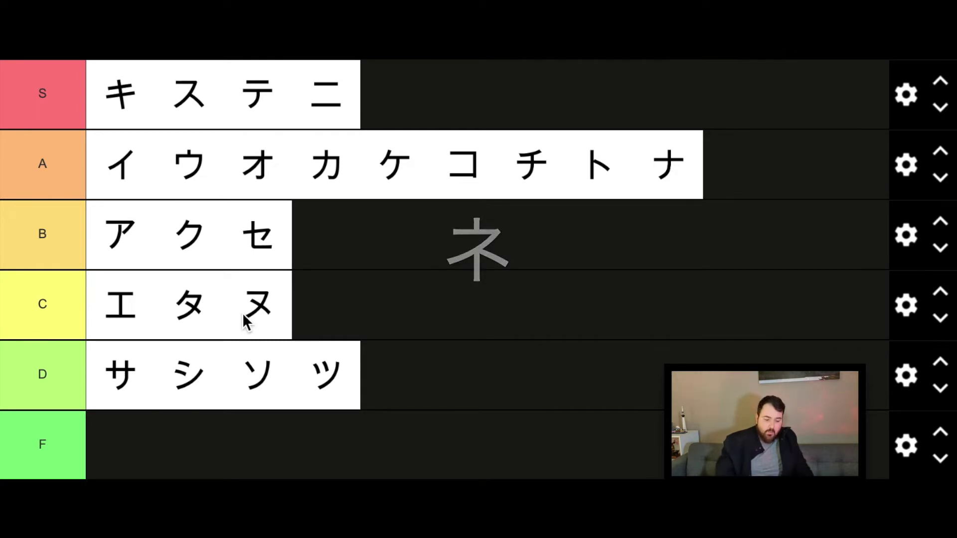
{"action": "left_click_drag", "start_coordinate": [177, 499], "coordinate": [363, 315]}
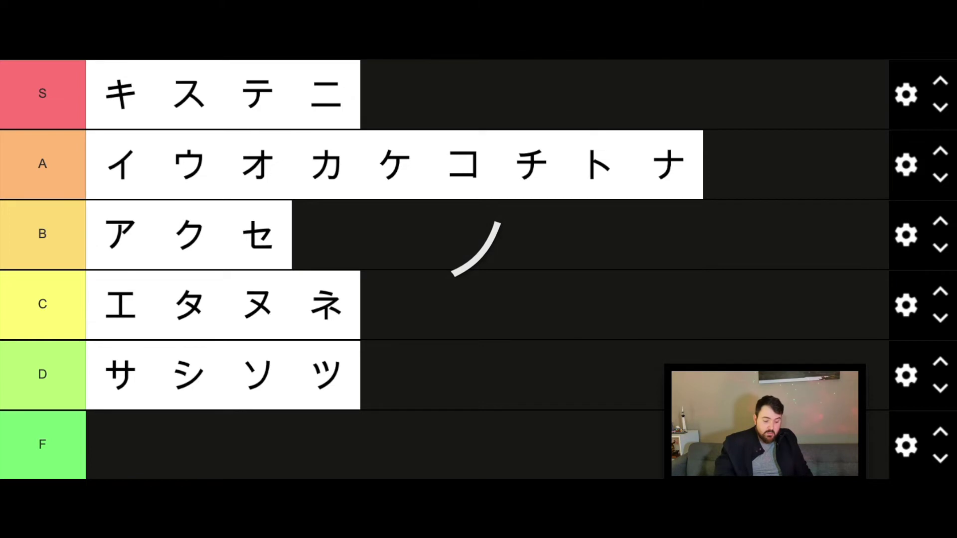
{"action": "left_click_drag", "start_coordinate": [125, 498], "coordinate": [435, 88]}
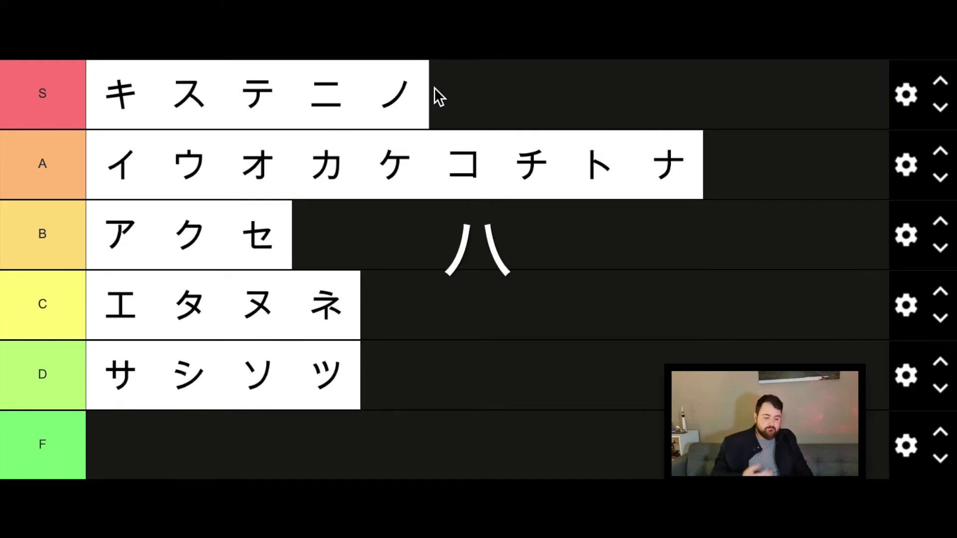
Place ハ at the end of row C, ヒ, フ, ホ and マ in row B, and ヘ at the end of row A.
{"action": "left_click", "coordinate": [88, 473]}
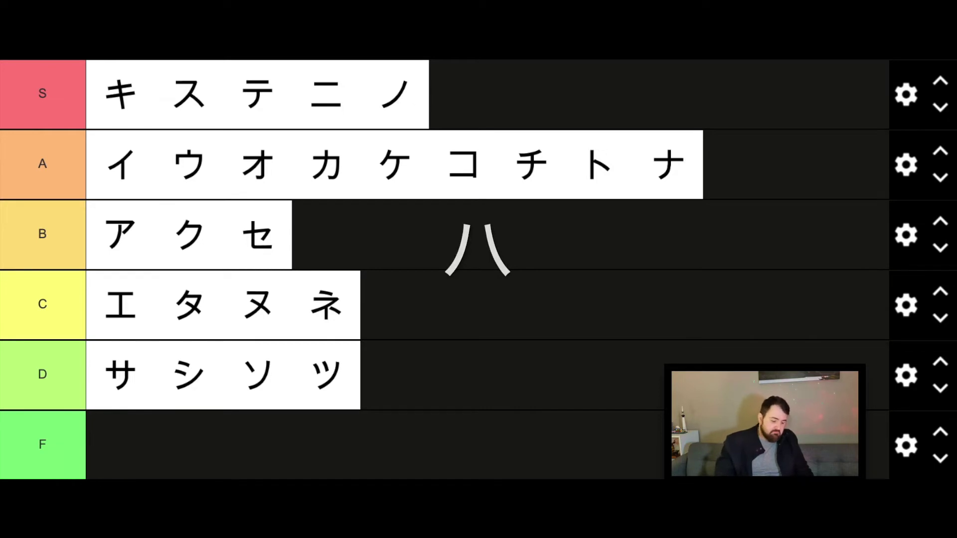
{"action": "left_click_drag", "start_coordinate": [276, 382], "coordinate": [417, 301]}
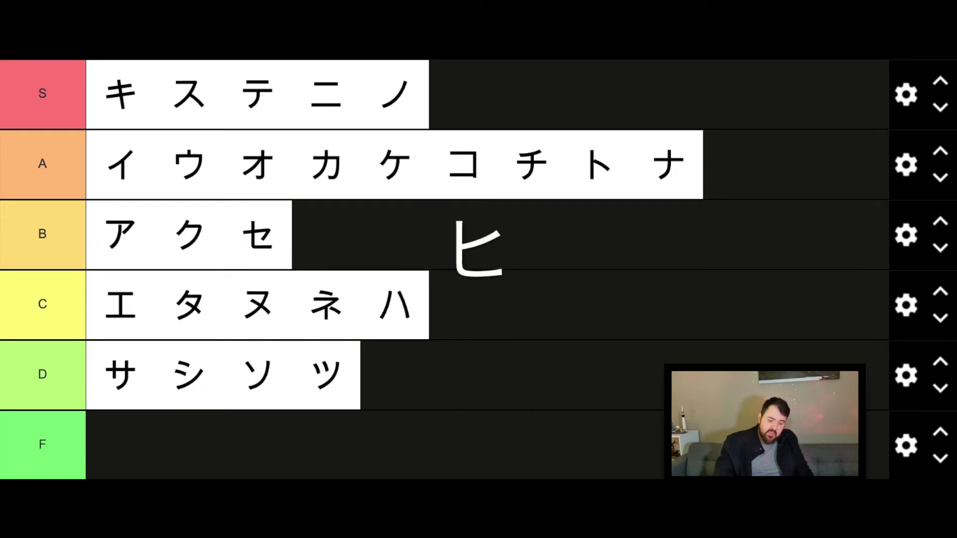
{"action": "left_click_drag", "start_coordinate": [181, 364], "coordinate": [388, 241]}
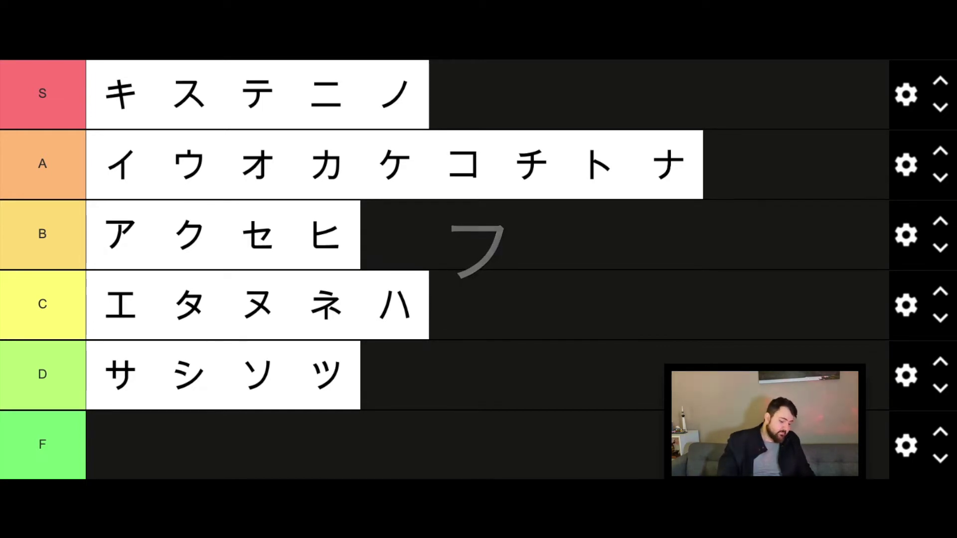
{"action": "left_click_drag", "start_coordinate": [478, 249], "coordinate": [397, 271]}
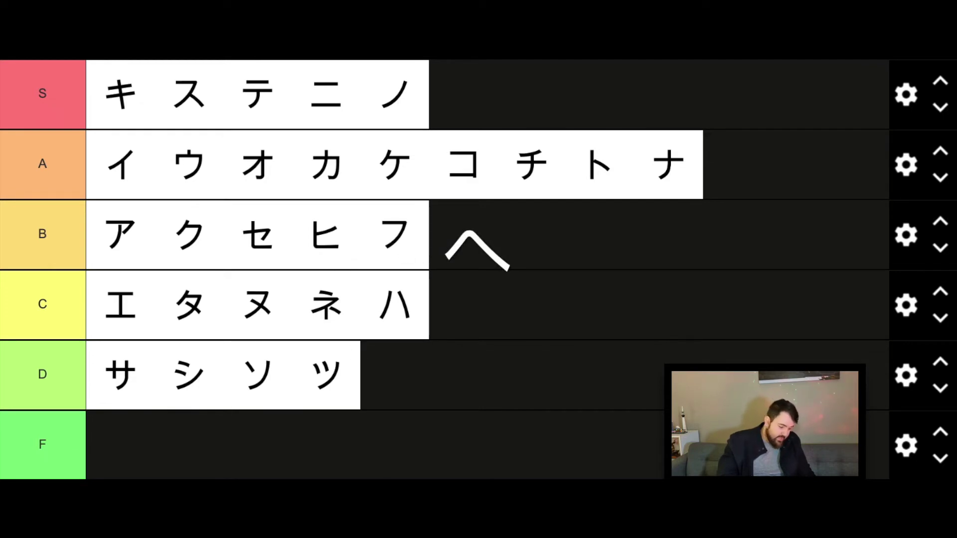
{"action": "left_click_drag", "start_coordinate": [477, 249], "coordinate": [754, 178]}
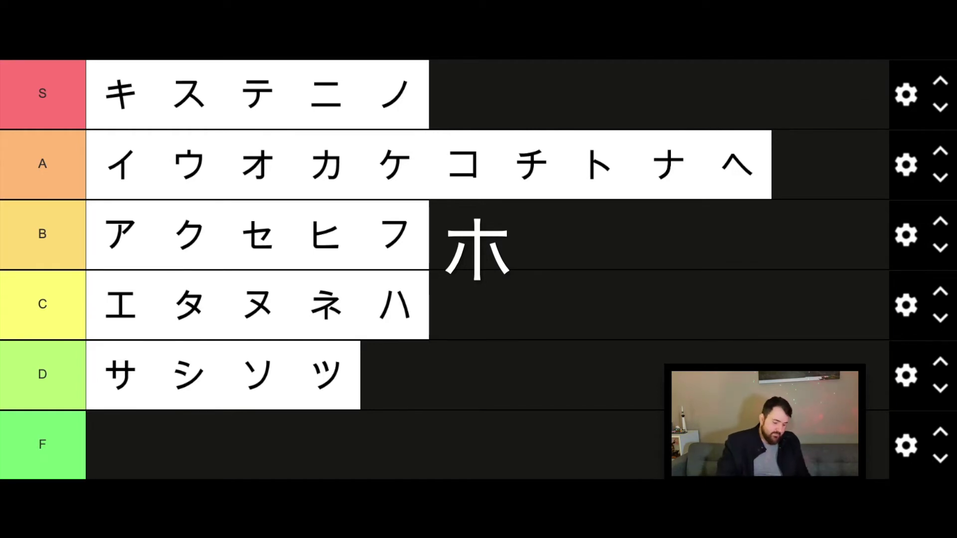
{"action": "left_click_drag", "start_coordinate": [214, 534], "coordinate": [568, 254]}
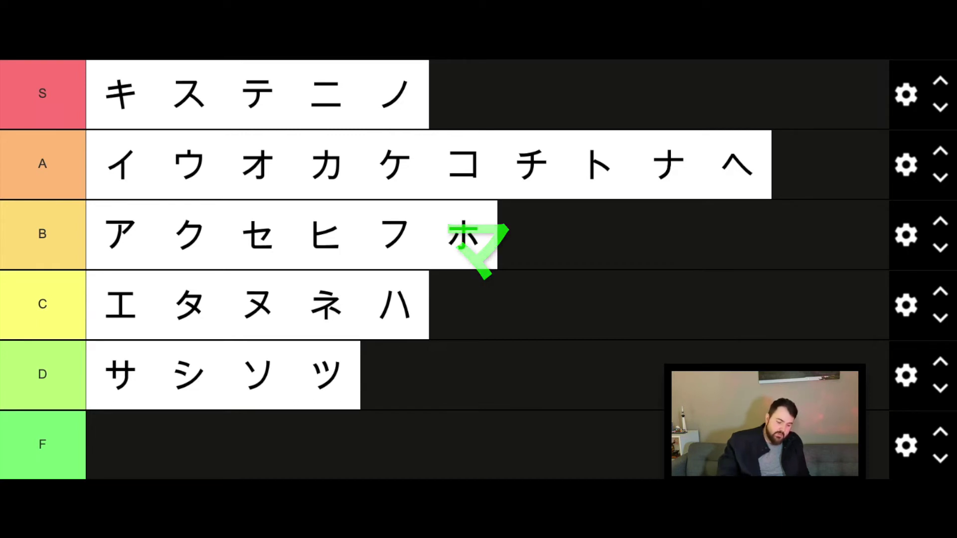
{"action": "left_click_drag", "start_coordinate": [451, 289], "coordinate": [555, 247]}
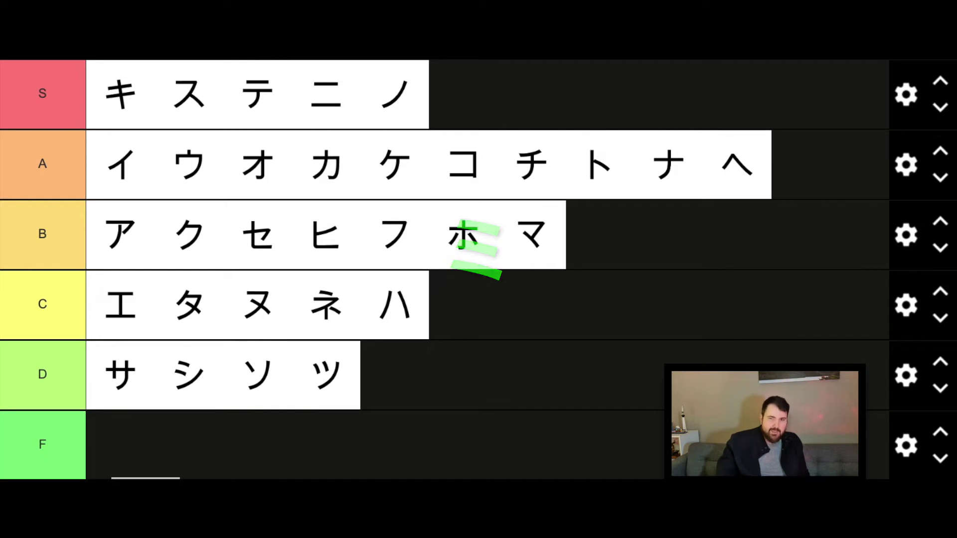
Append ミ to row B after マ and ム to row S after ノ.
{"action": "left_click_drag", "start_coordinate": [252, 479], "coordinate": [603, 258]}
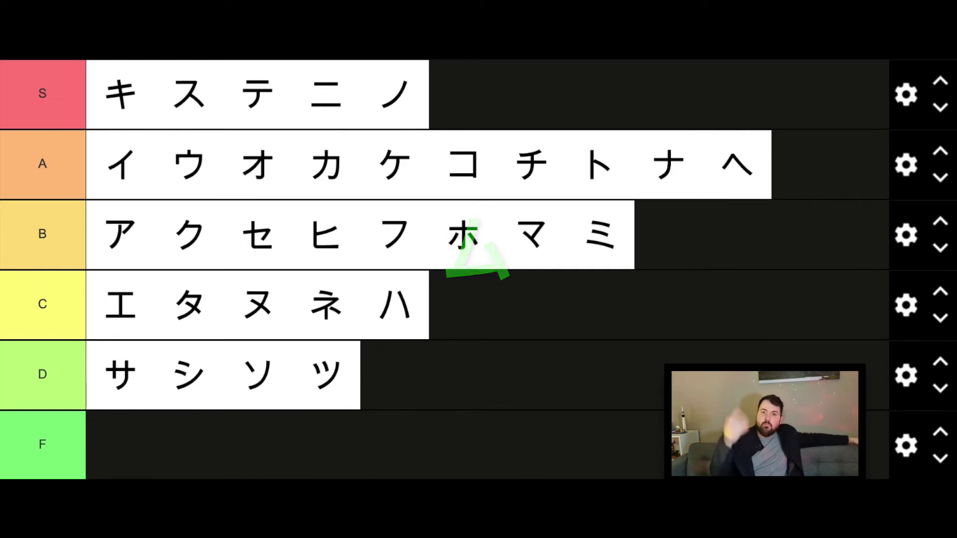
{"action": "left_click_drag", "start_coordinate": [455, 188], "coordinate": [492, 80]}
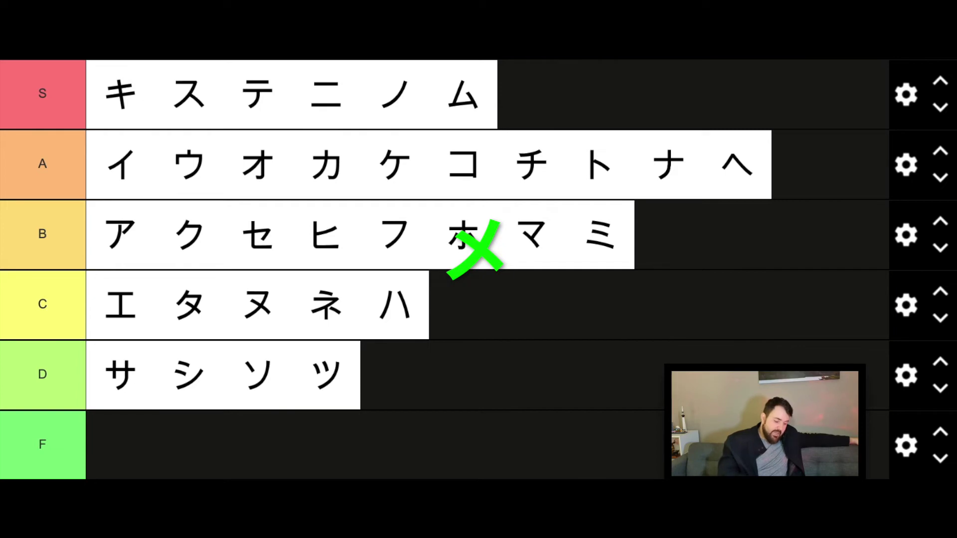
Append メ to row C after ハ and モ to the end of row A.
{"action": "left_click_drag", "start_coordinate": [150, 455], "coordinate": [475, 322]}
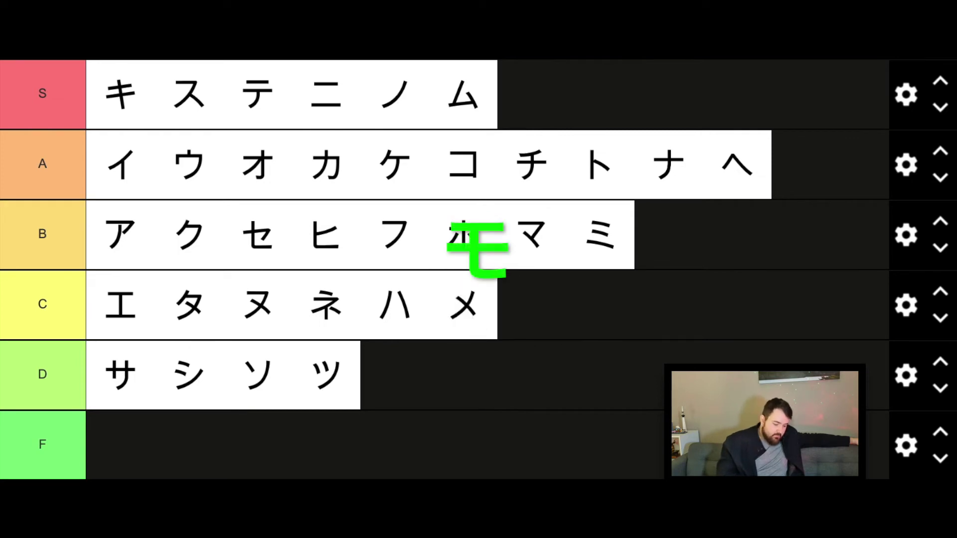
{"action": "left_click_drag", "start_coordinate": [117, 466], "coordinate": [813, 176]}
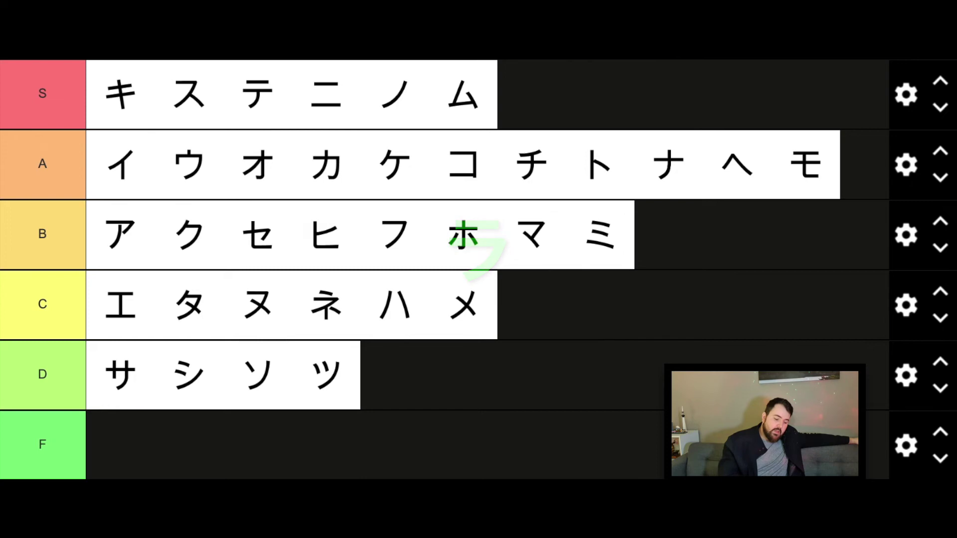
Place ラ, リ, ル, レ and ロ on a new line of row A, and ン at the end of row D.
{"action": "left_click_drag", "start_coordinate": [461, 503], "coordinate": [553, 319]}
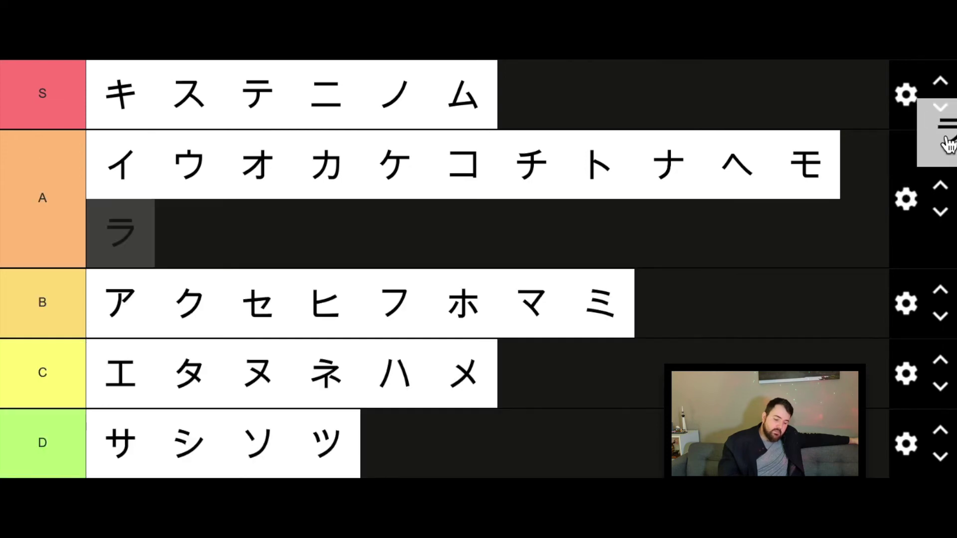
{"action": "left_click_drag", "start_coordinate": [947, 143], "coordinate": [633, 225]}
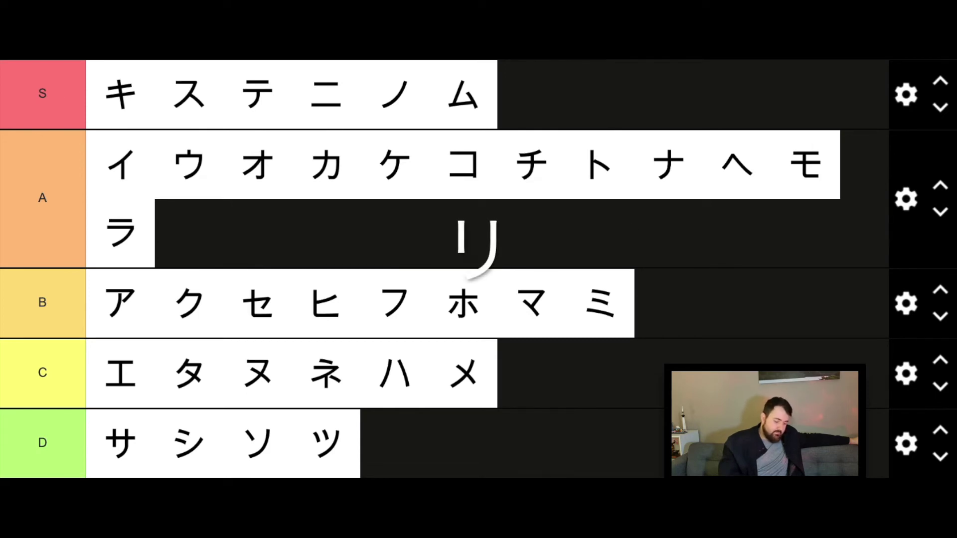
{"action": "left_click_drag", "start_coordinate": [234, 534], "coordinate": [225, 244]}
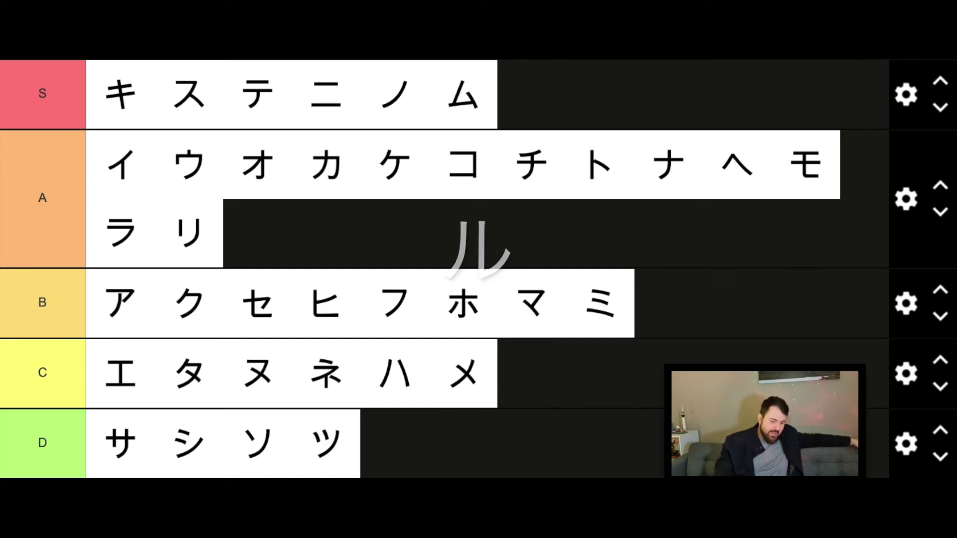
{"action": "left_click_drag", "start_coordinate": [278, 533], "coordinate": [297, 201]}
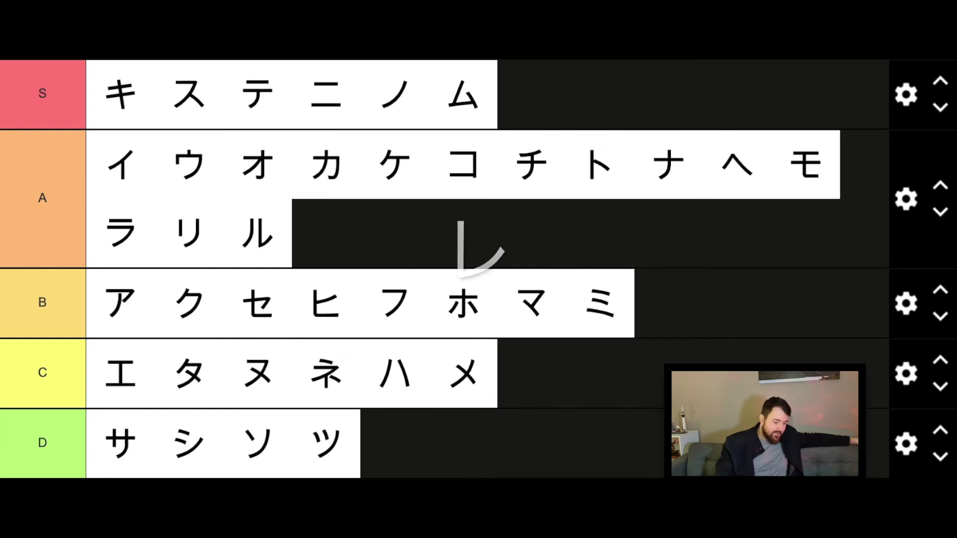
{"action": "left_click_drag", "start_coordinate": [419, 384], "coordinate": [374, 226]}
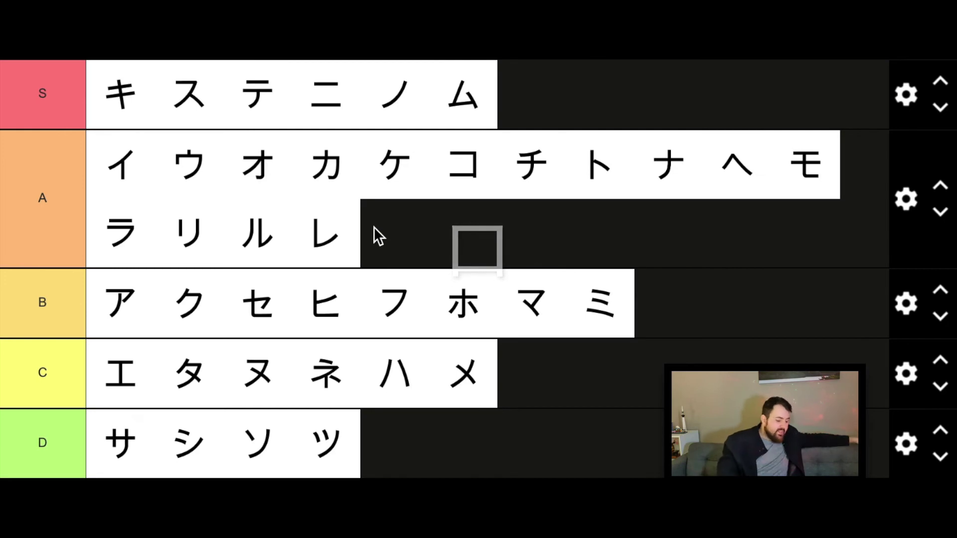
{"action": "left_click_drag", "start_coordinate": [434, 536], "coordinate": [449, 239]}
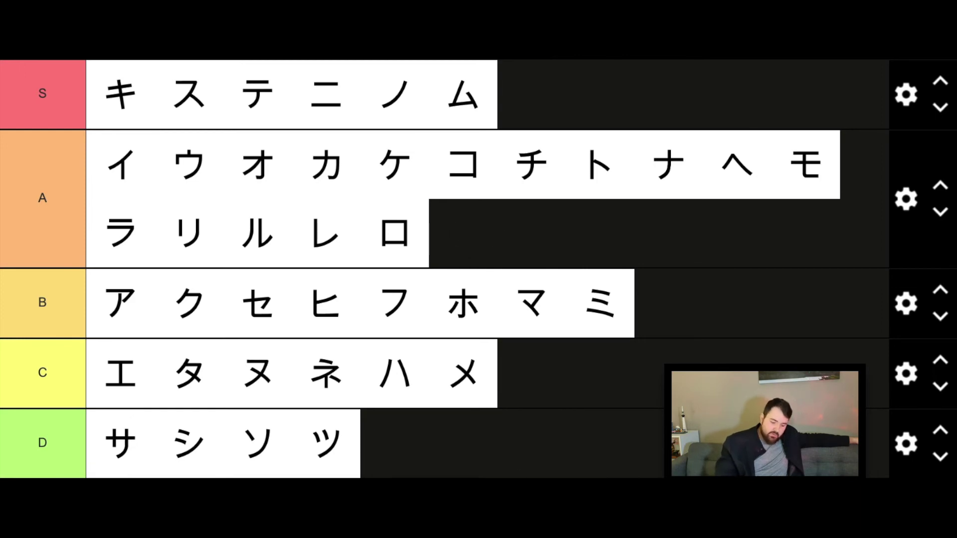
{"action": "left_click_drag", "start_coordinate": [498, 503], "coordinate": [492, 454]}
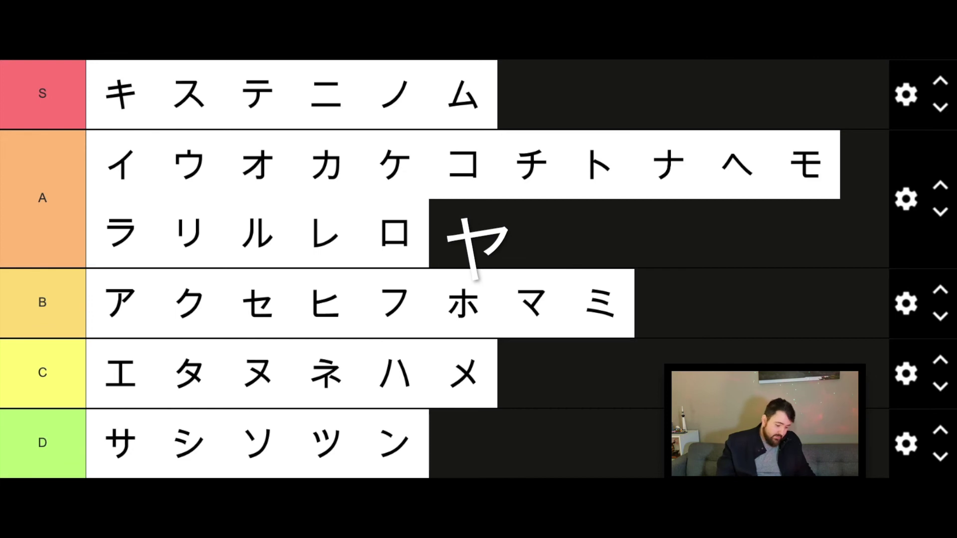
Place the ヤ card at the end of row A after ロ.
{"action": "left_click_drag", "start_coordinate": [478, 274], "coordinate": [509, 218]}
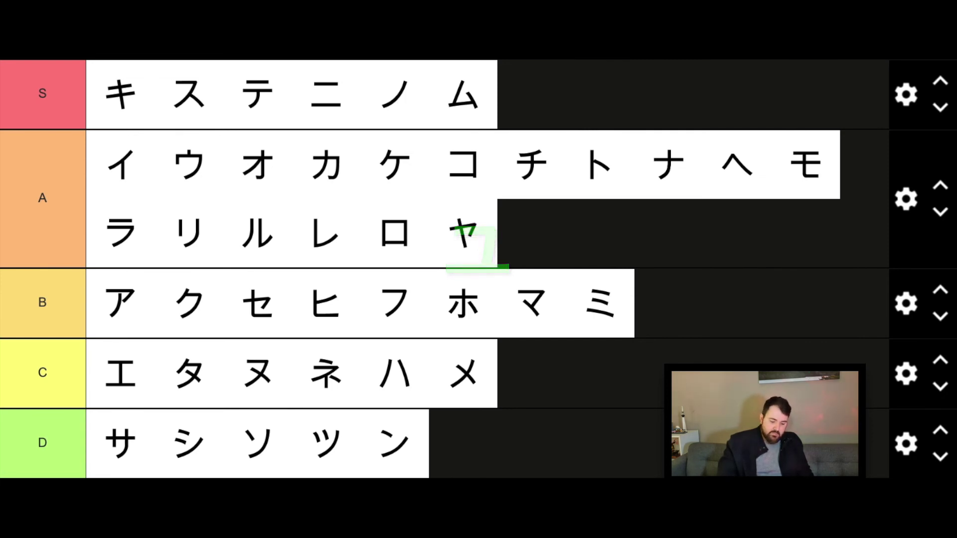
Place ユ and ワ at the end of tier B, and ヨ in tier C after メ.
{"action": "left_click_drag", "start_coordinate": [593, 499], "coordinate": [706, 301]}
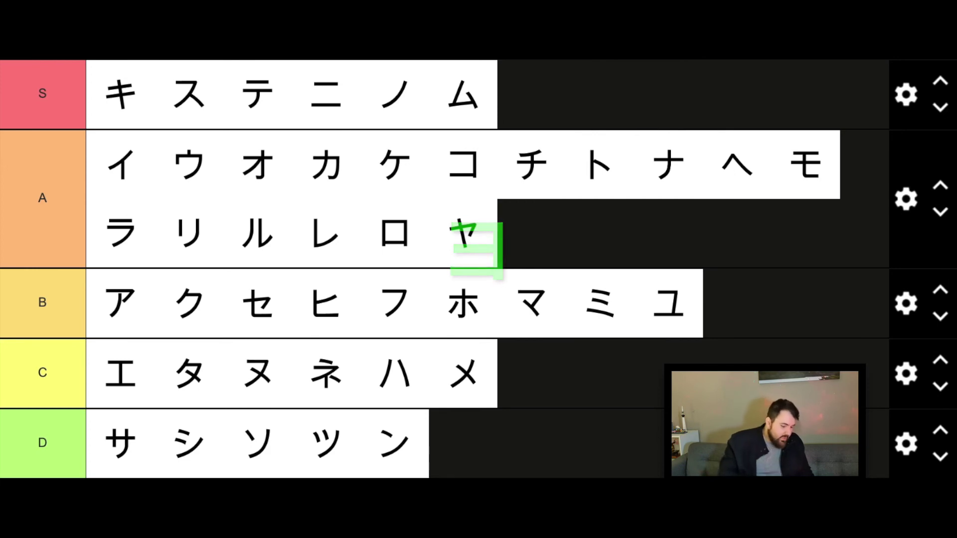
{"action": "left_click_drag", "start_coordinate": [385, 391], "coordinate": [547, 368]}
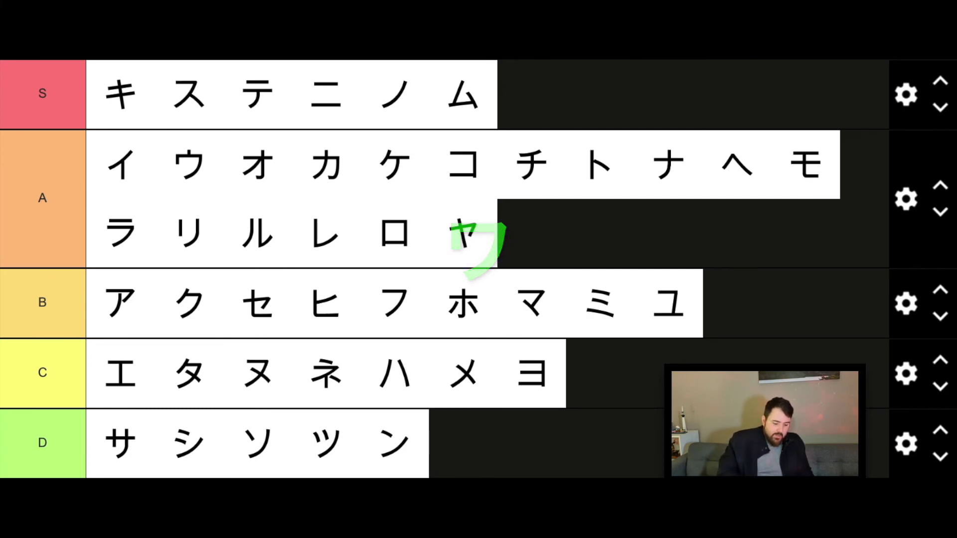
{"action": "left_click_drag", "start_coordinate": [636, 519], "coordinate": [782, 300]}
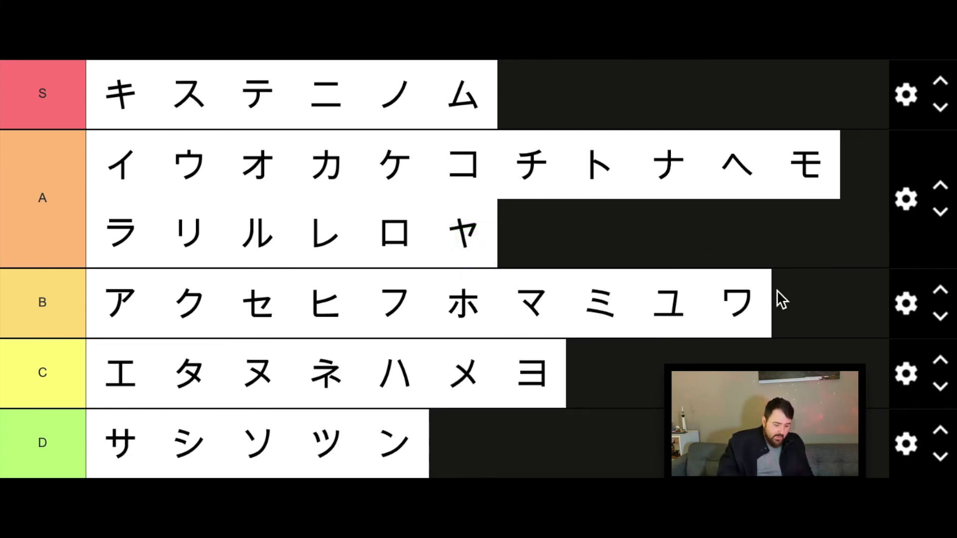